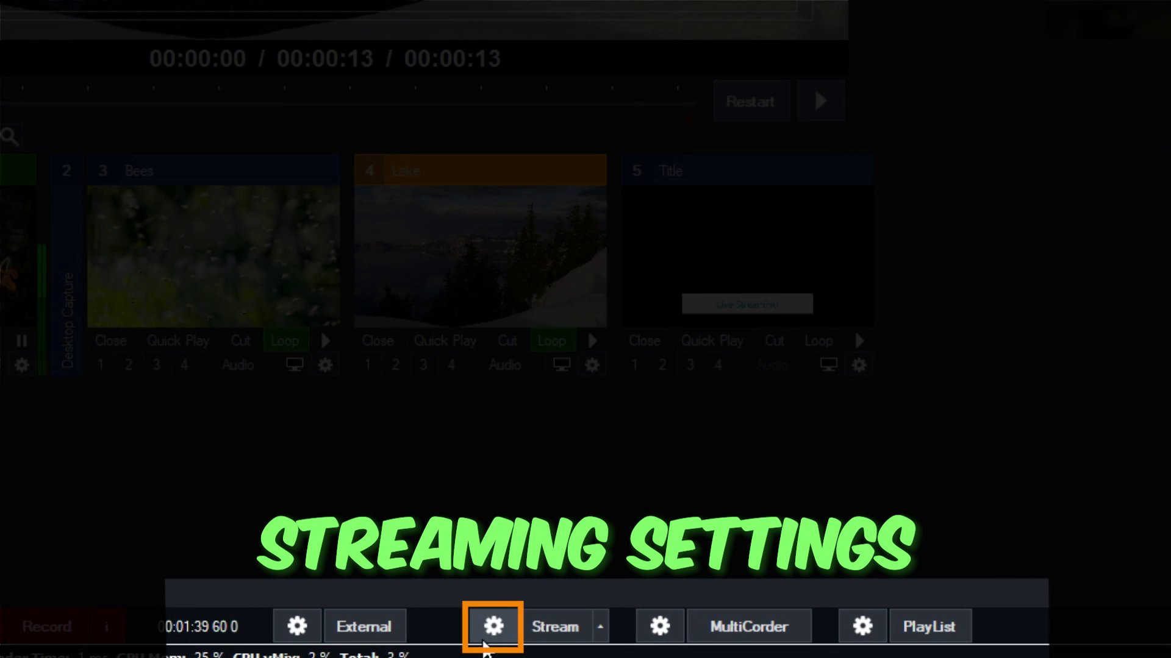
Step: Open the Streaming Settings dialog using the gear icon next to the Stream button
click(494, 634)
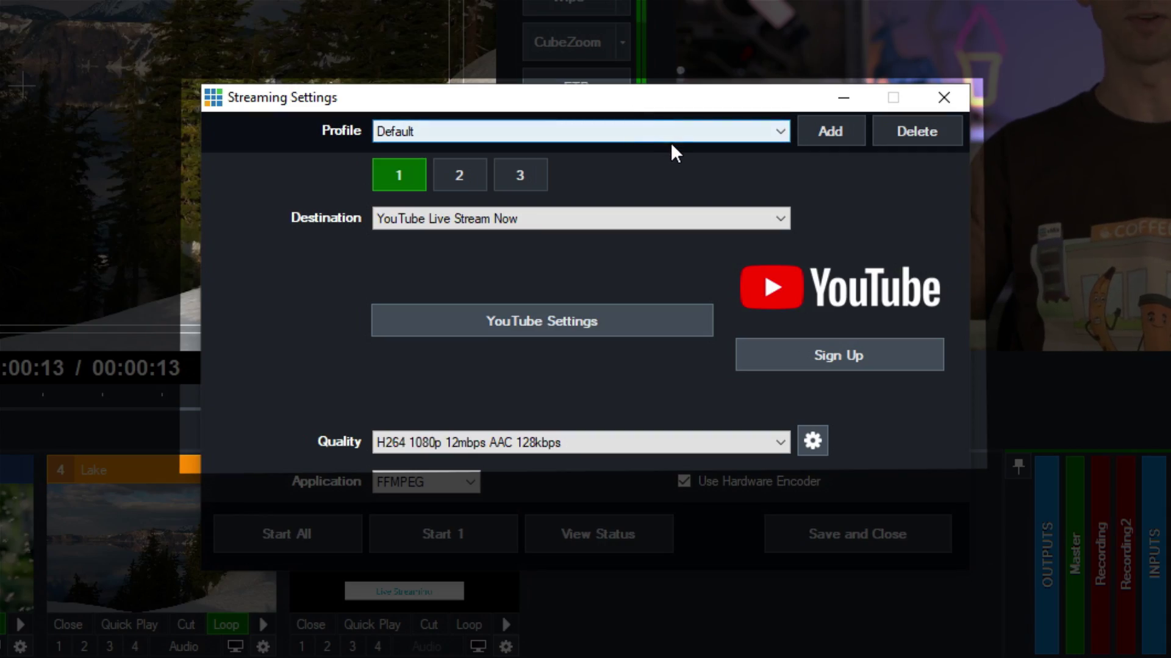
click(841, 142)
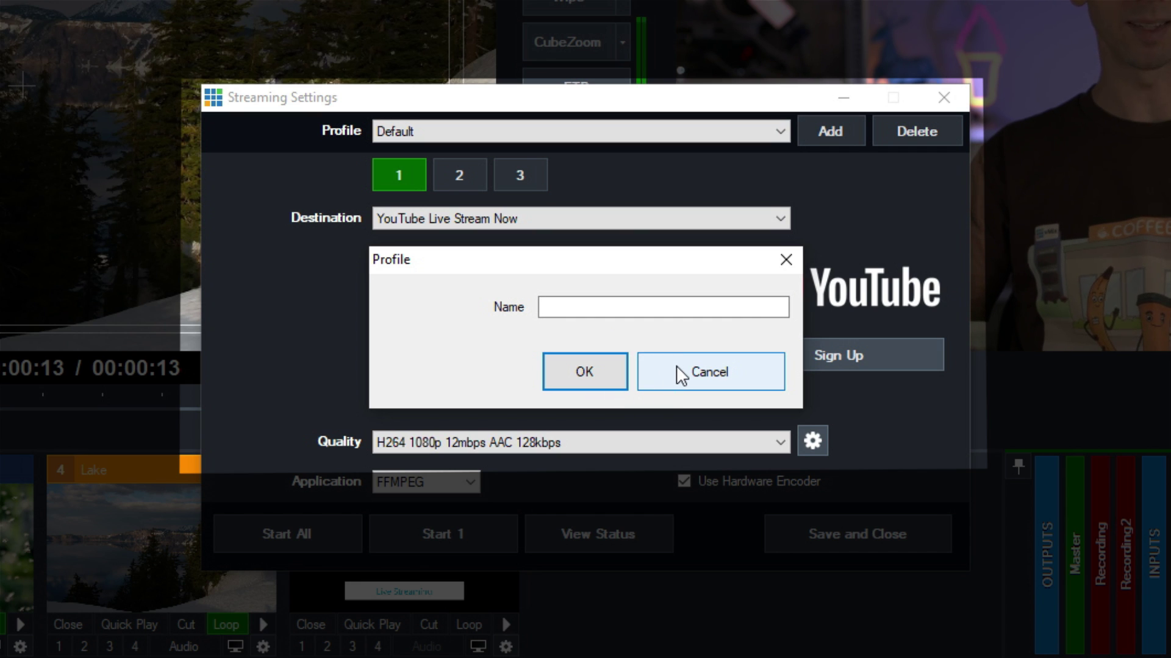
click(677, 368)
click(553, 128)
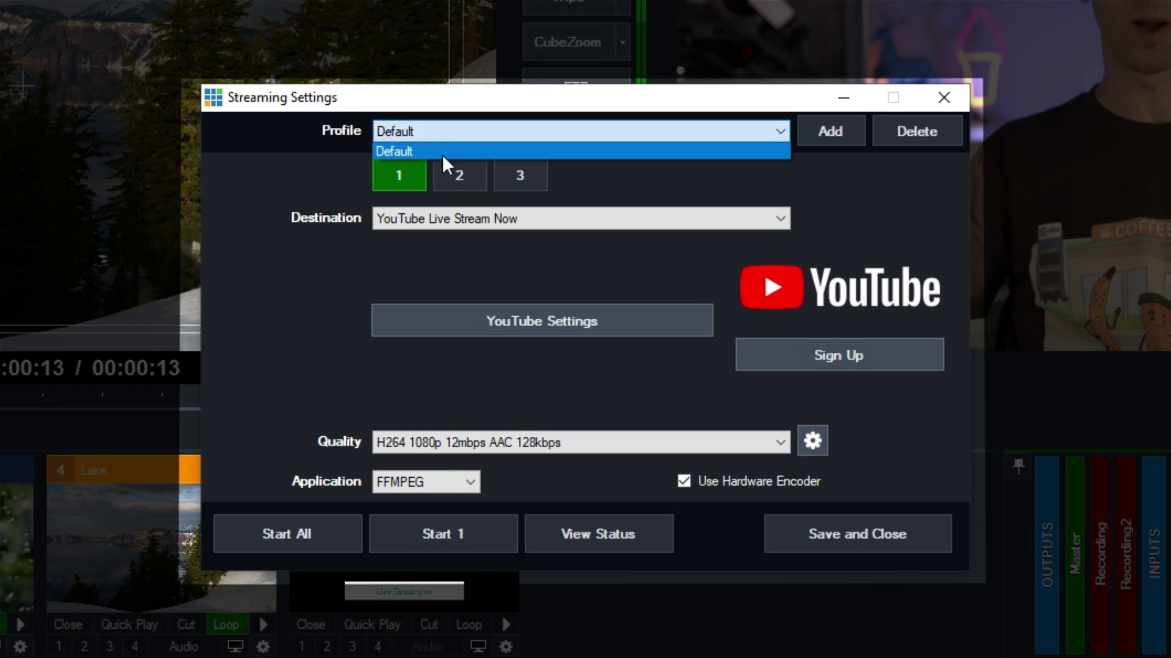
click(445, 151)
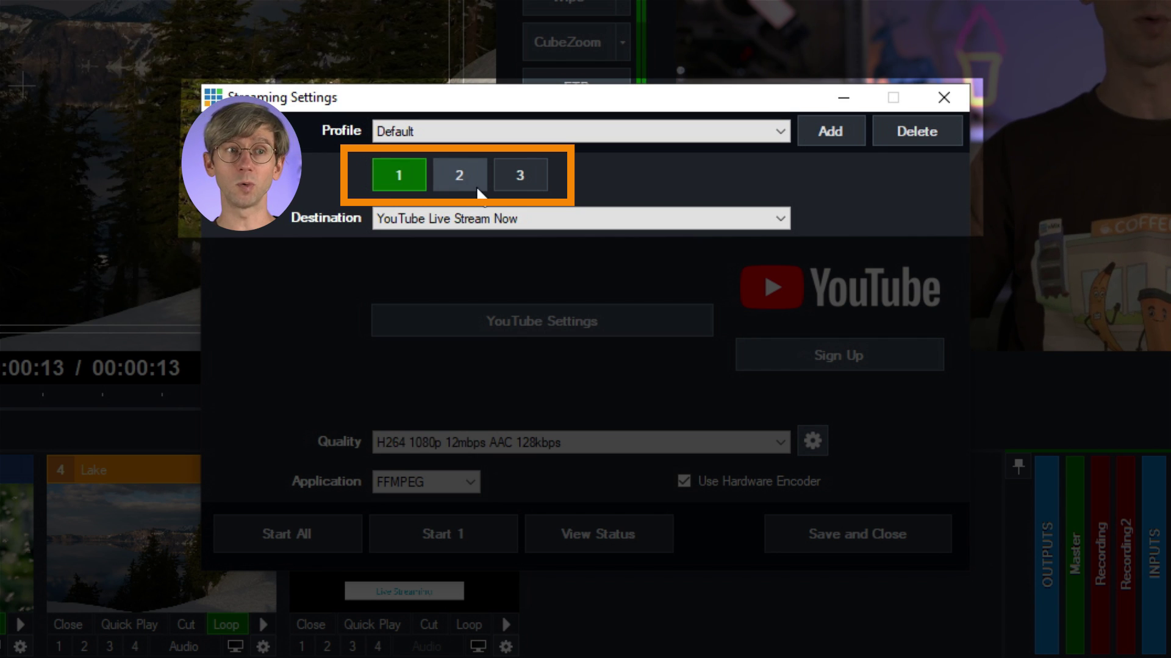
Step: Look through stream tabs 2 and 3, then return to stream 1
click(468, 184)
click(528, 189)
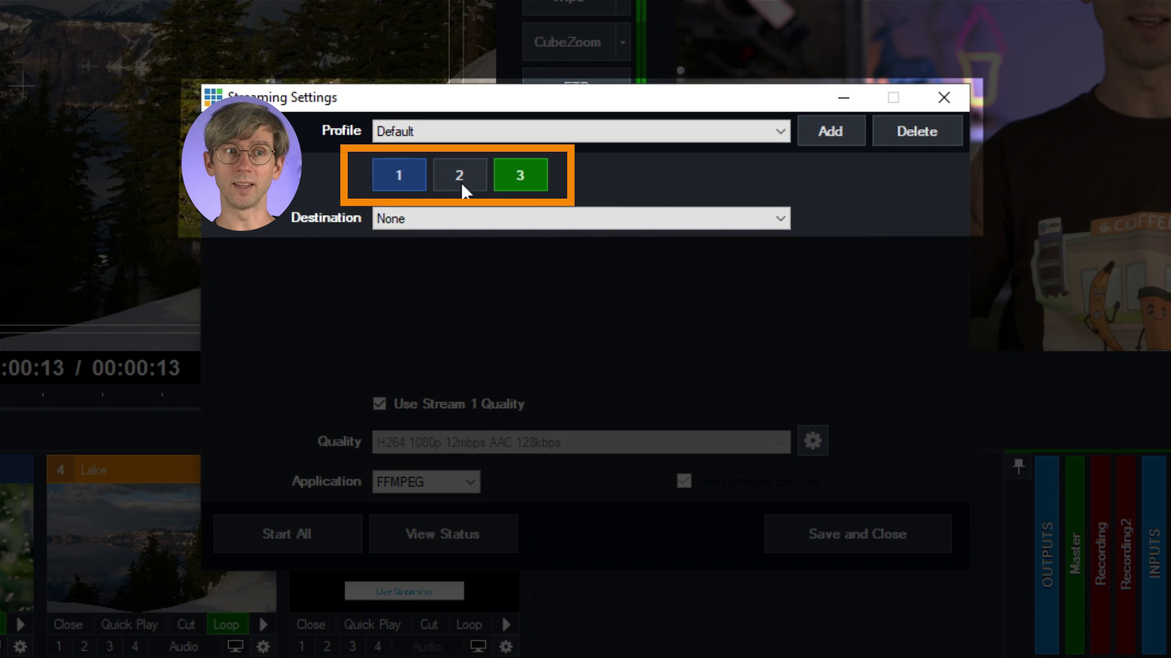
click(421, 185)
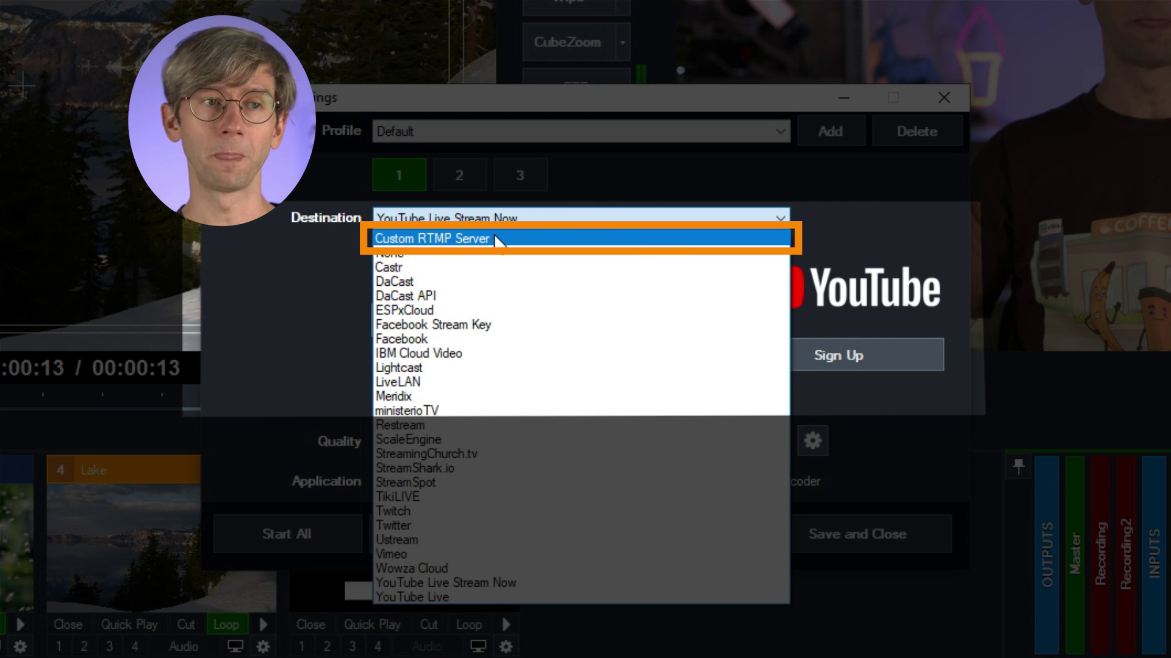
Step: Try Custom RTMP Server as stream 1's destination, then revert to YouTube Live Stream Now
click(498, 239)
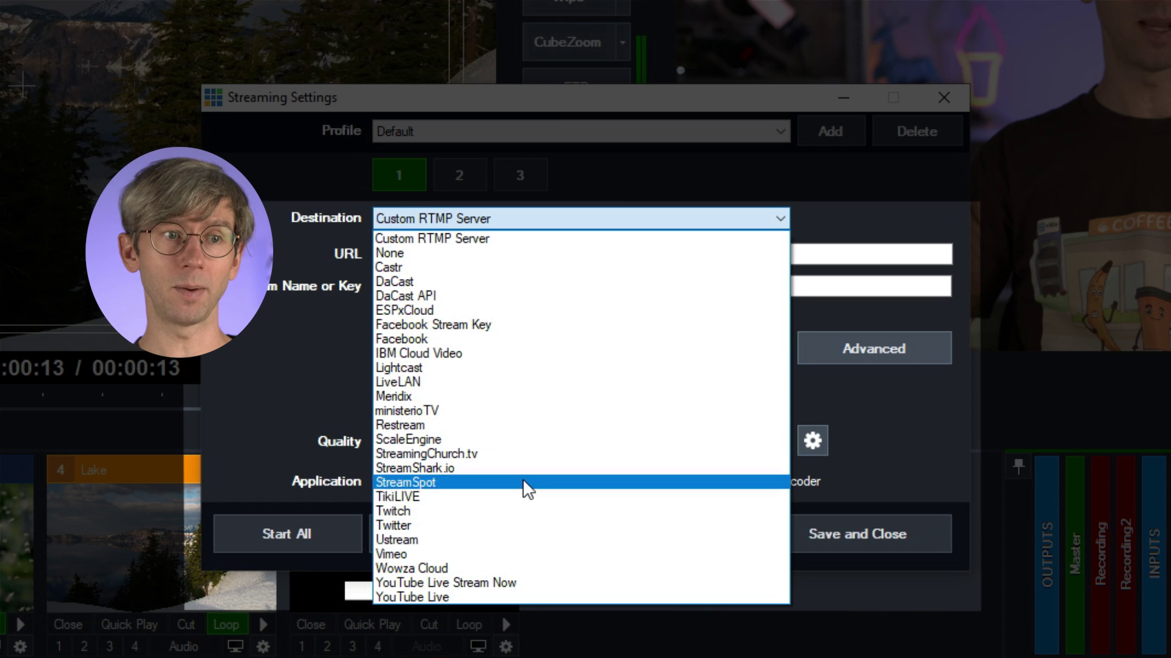
click(536, 584)
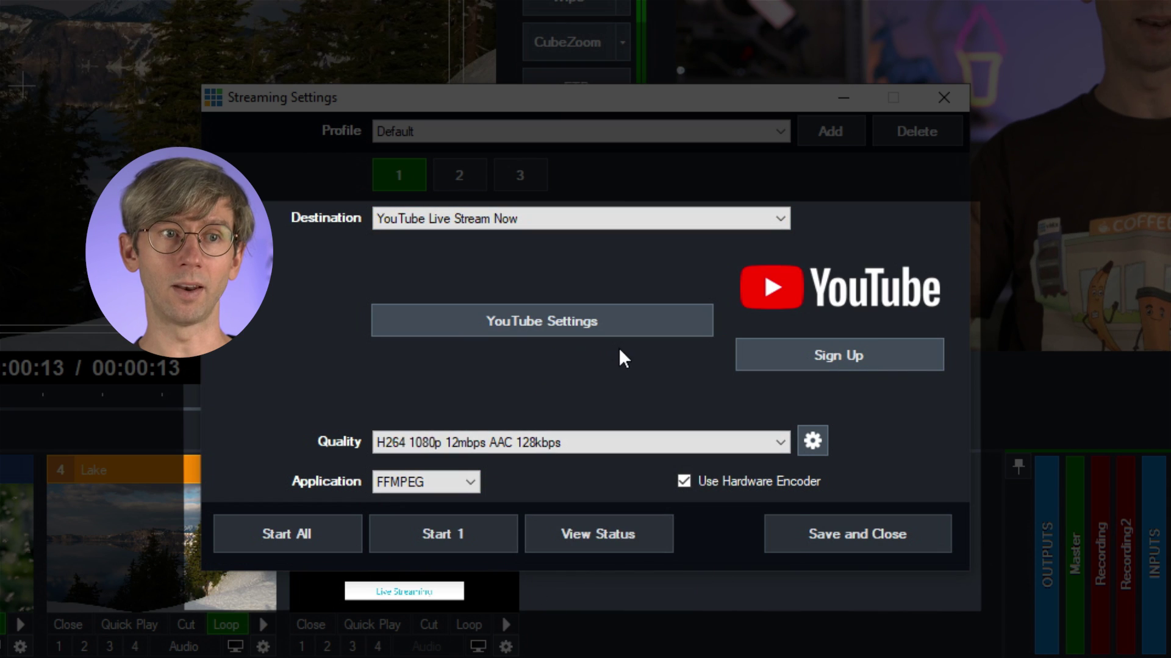
Step: Check that the YouTube stream is titled Testing, and keep its privacy at private
click(659, 330)
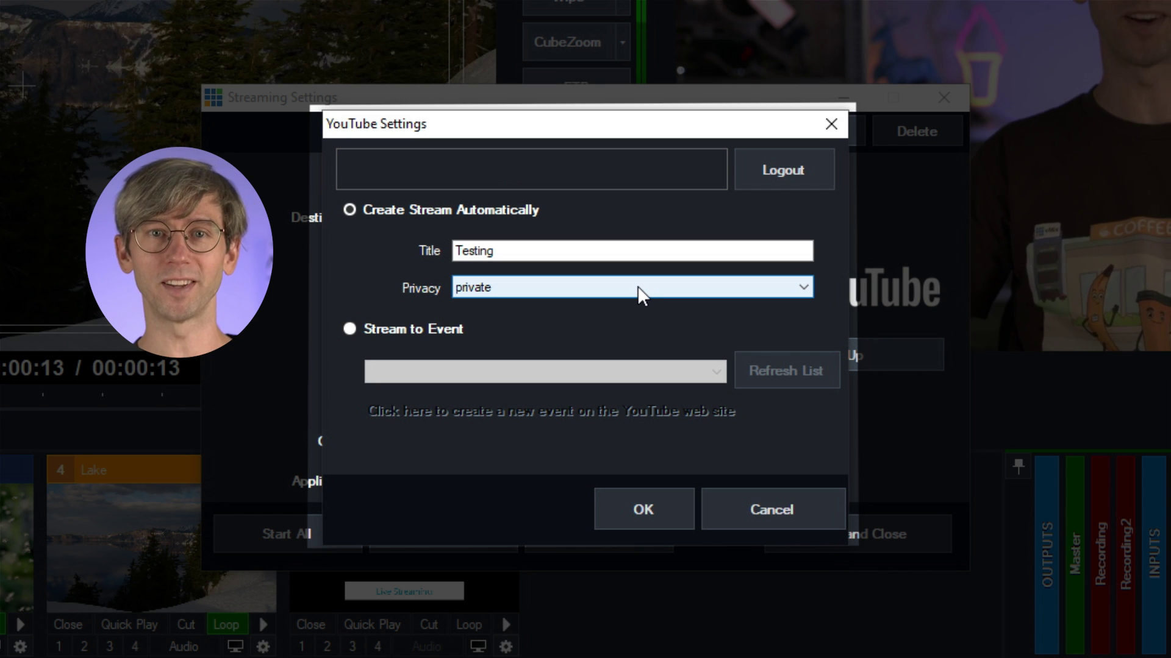
click(638, 298)
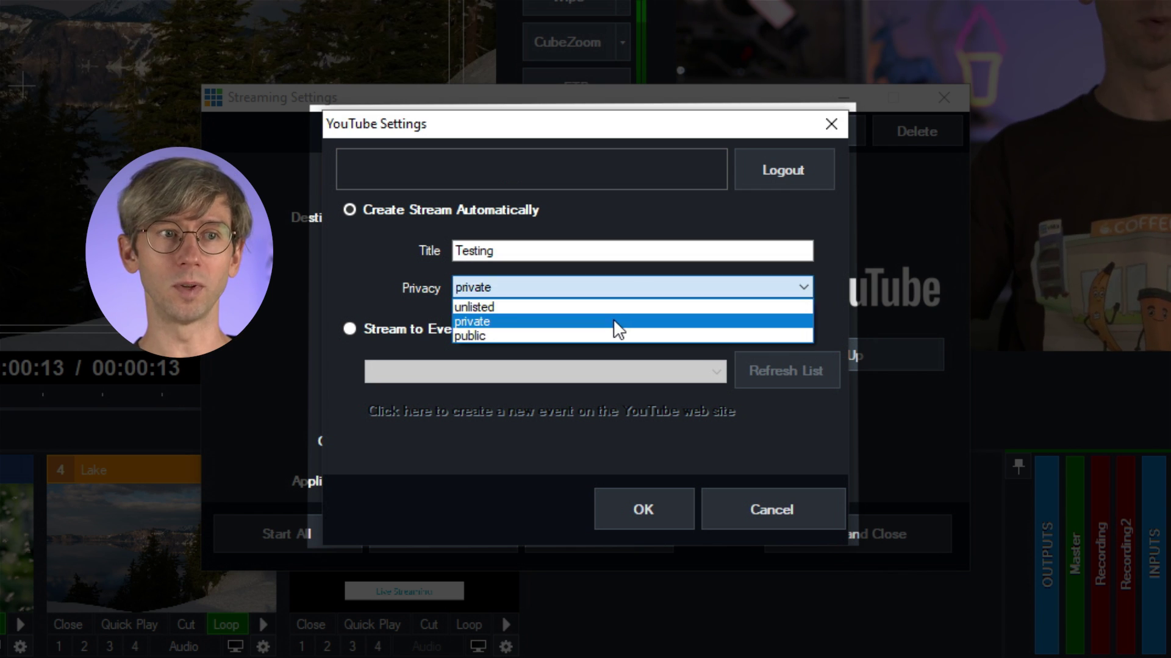
click(869, 417)
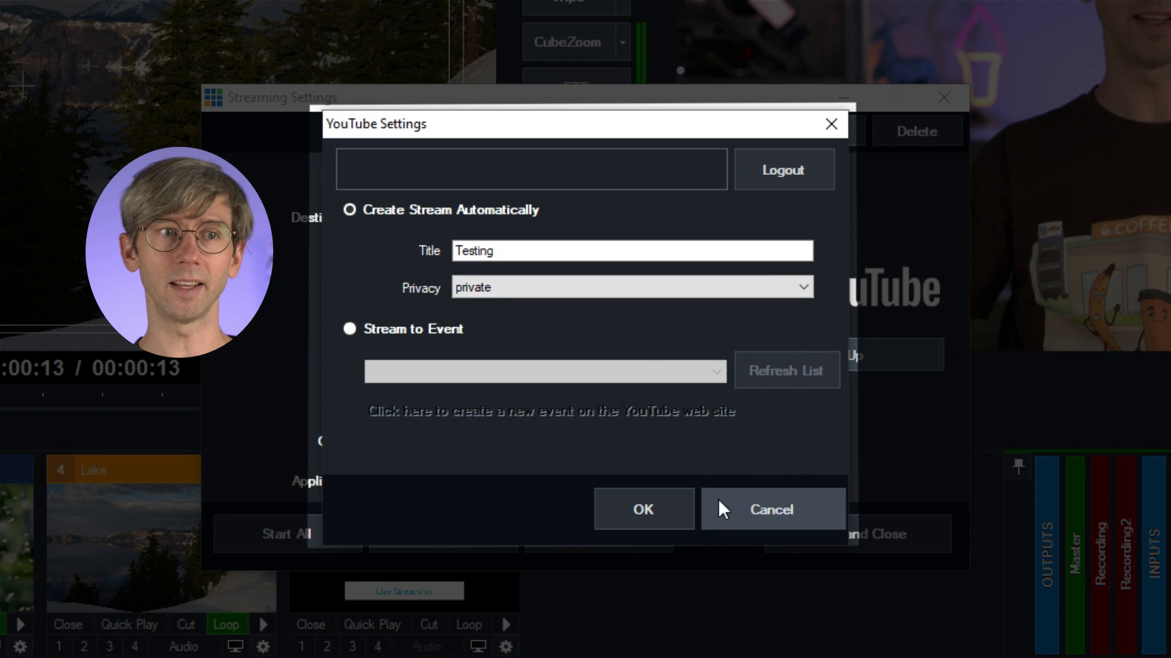
click(674, 514)
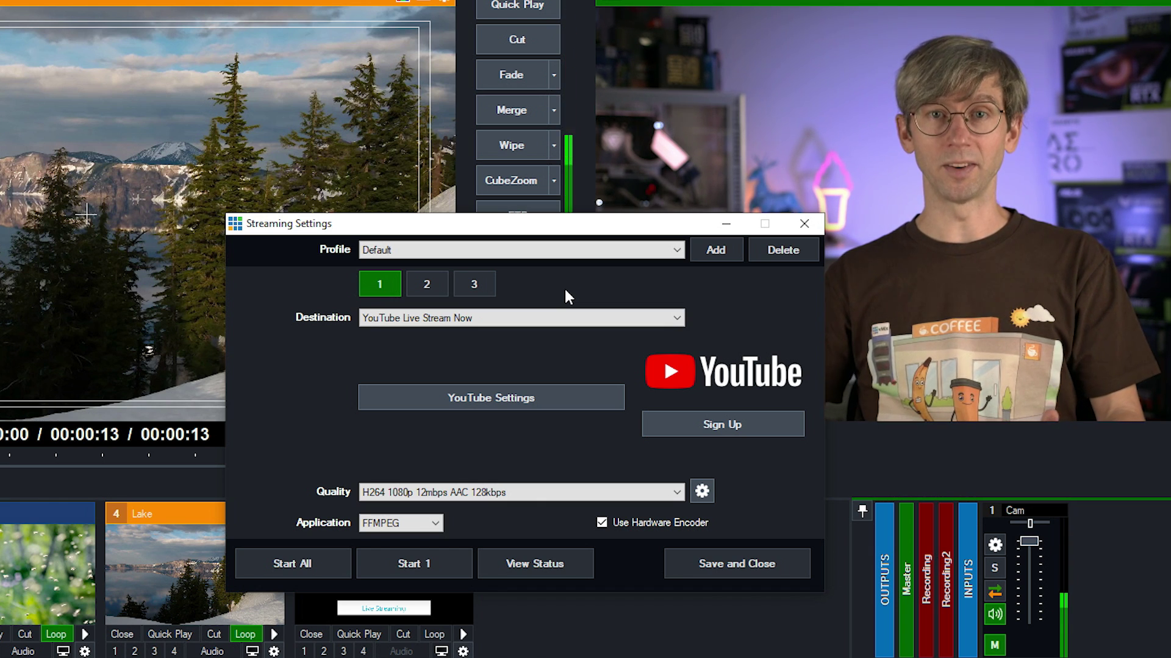
click(540, 319)
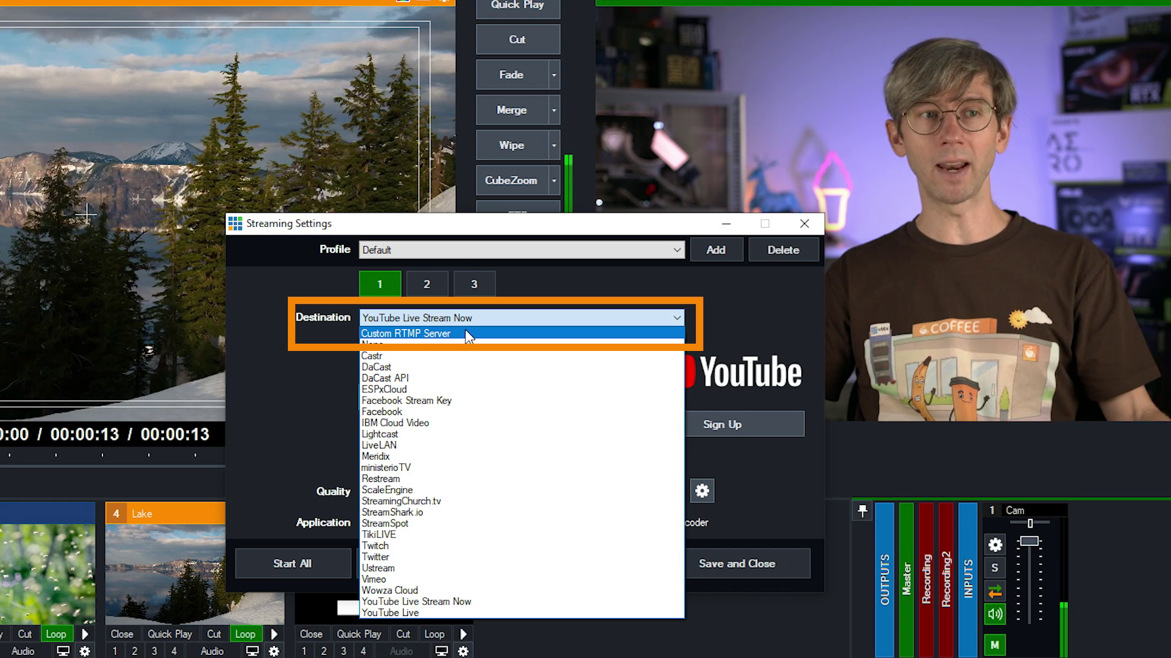
click(466, 336)
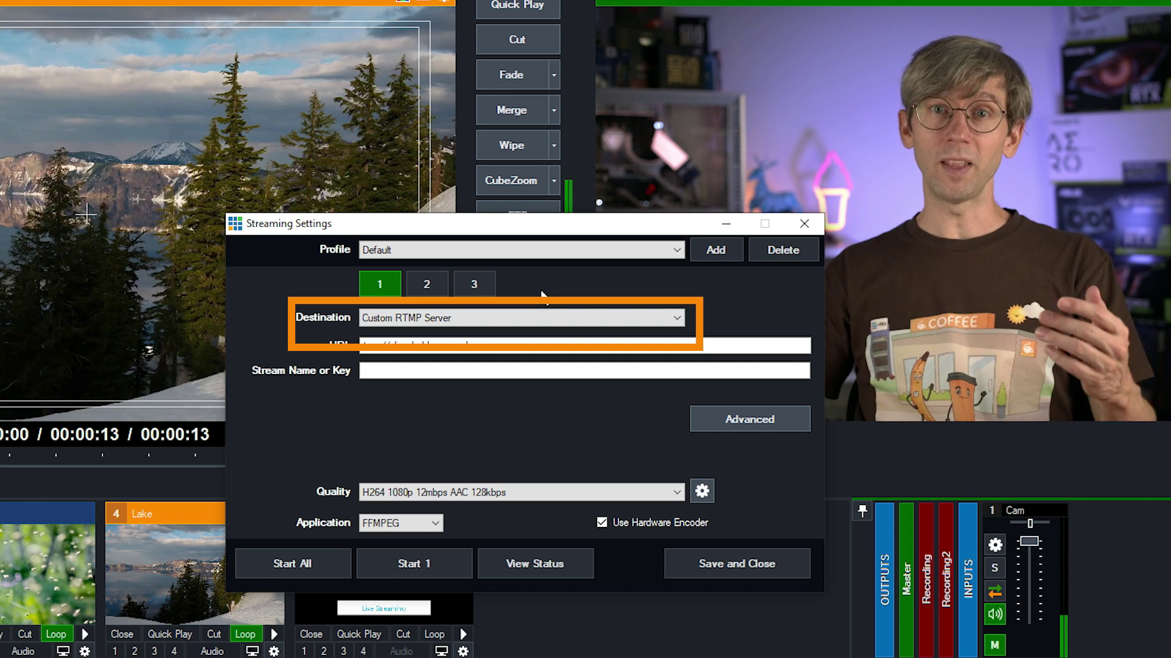
click(479, 317)
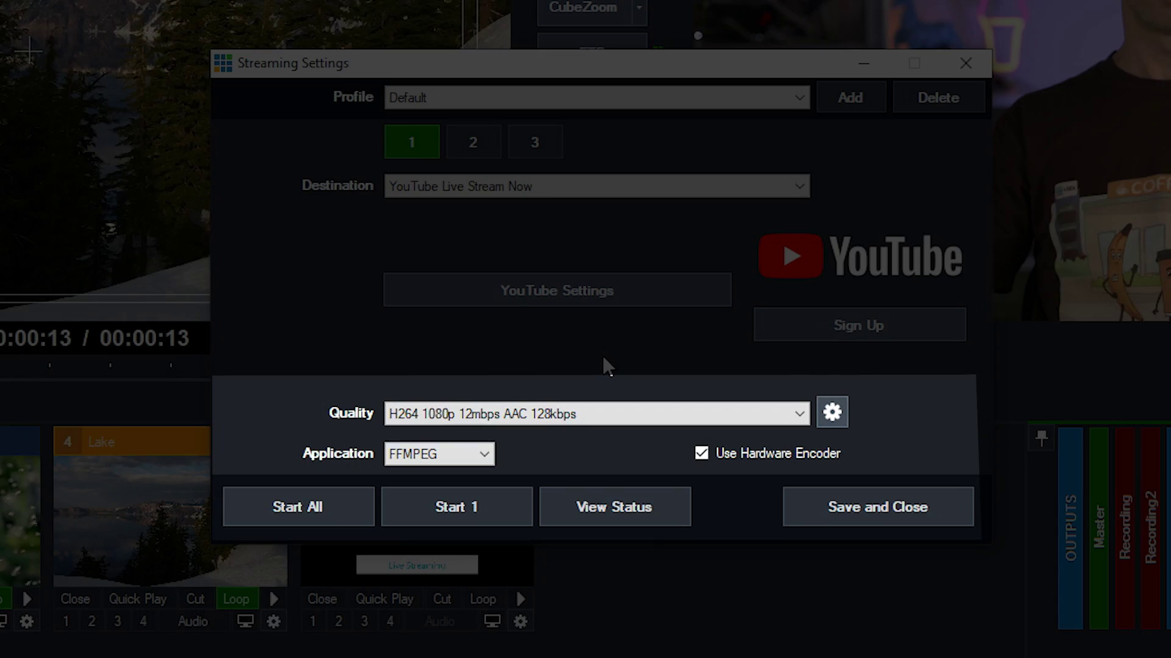
Step: Browse the Quality presets from H264 1080p 12mbps down, then view the preset's detailed settings
click(669, 416)
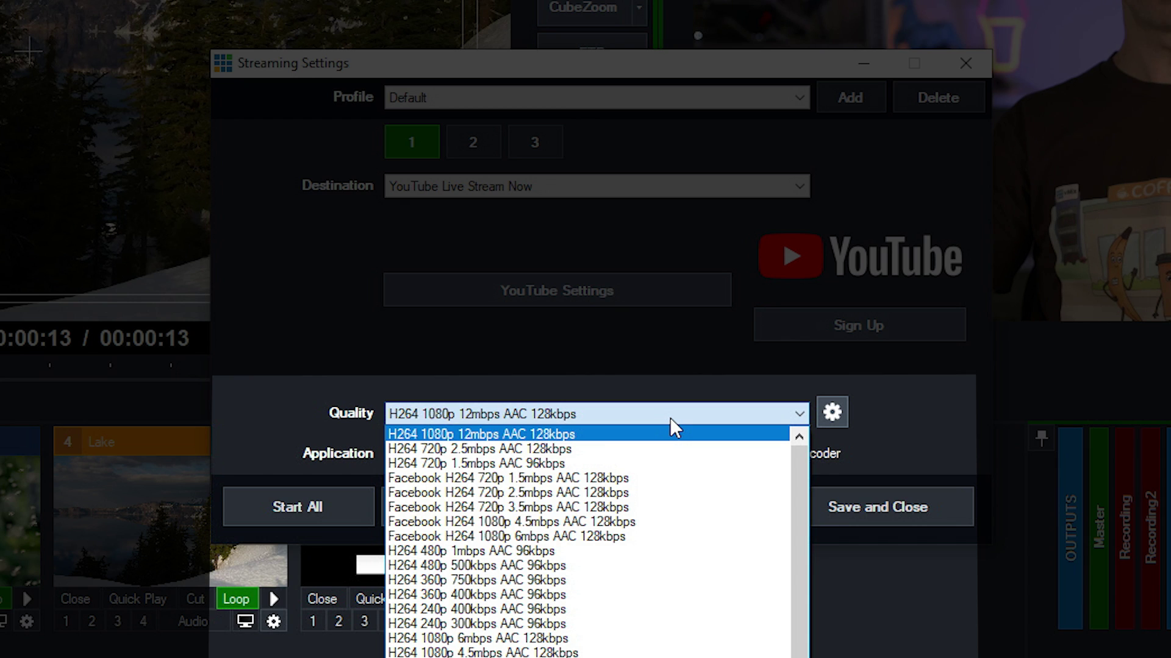
click(838, 417)
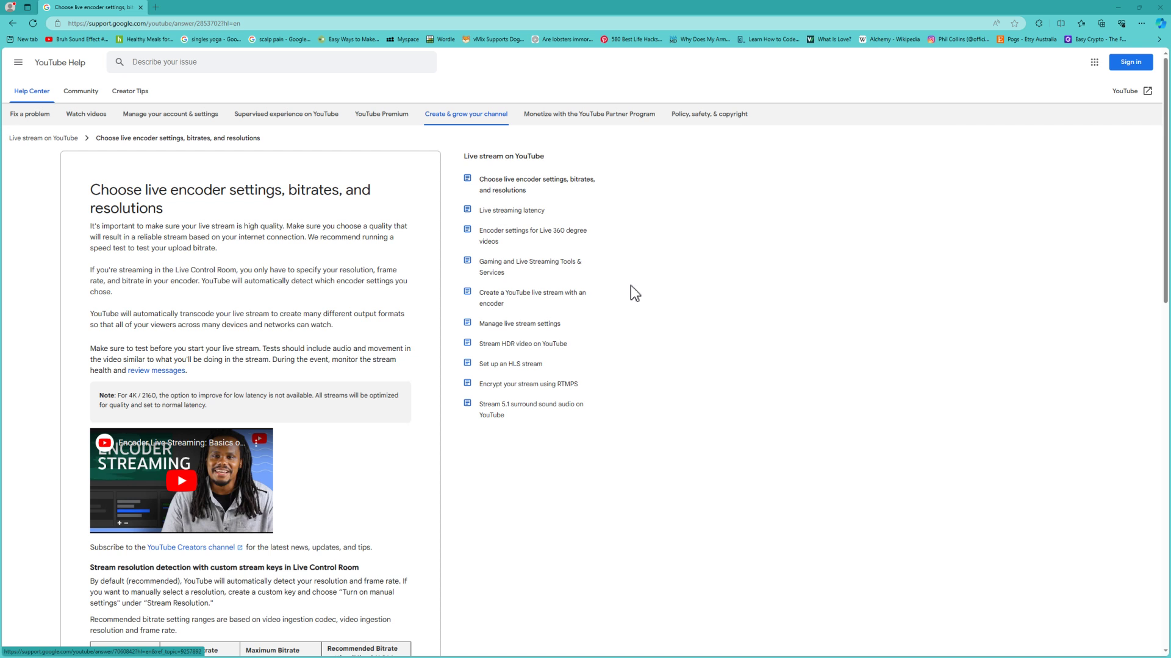
Step: Scroll the YouTube Help article down to the recommended H.264 bitrate table
scroll(631, 286, down, 8)
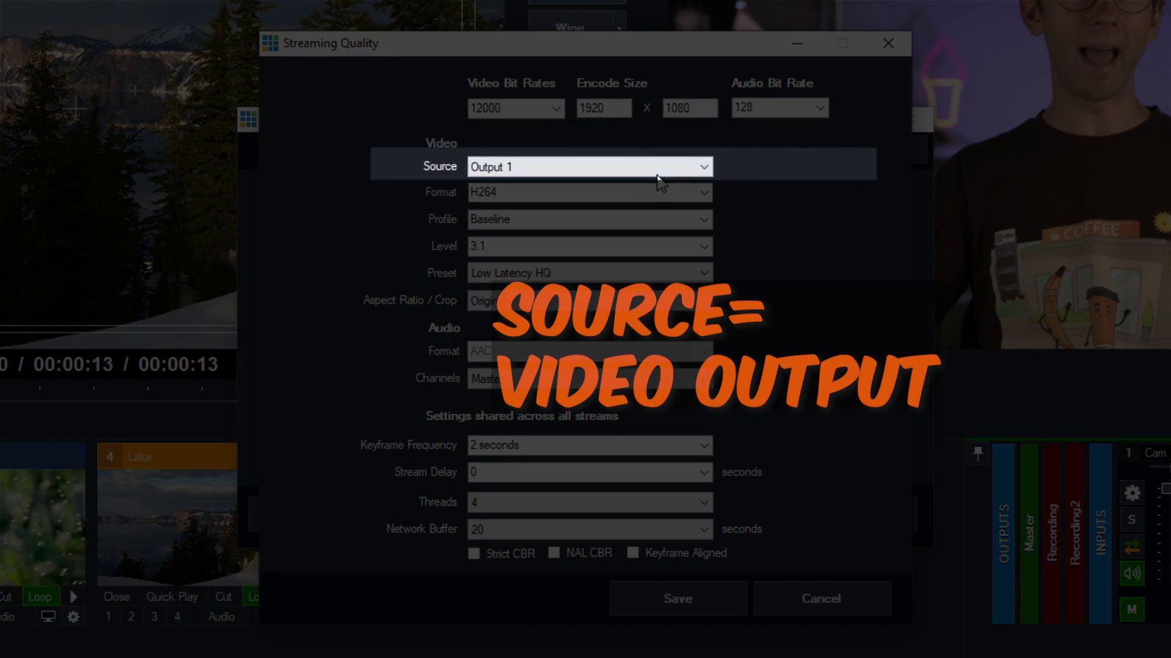
Step: Review the available Source outputs and keep Output 1 as the stream's video source
click(658, 174)
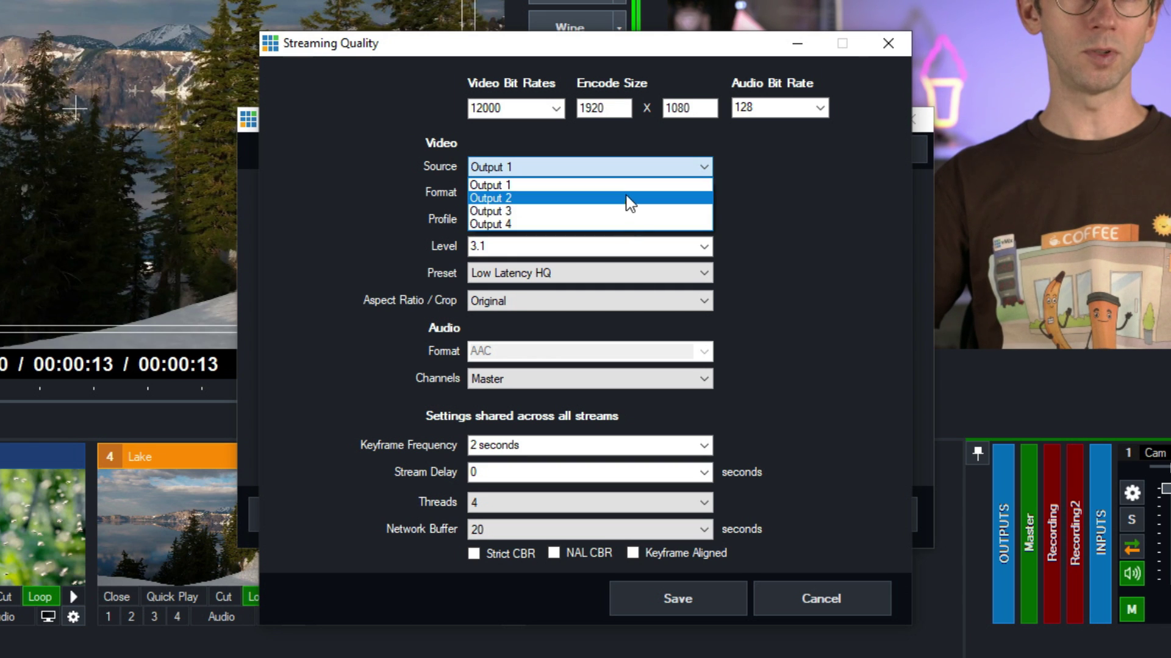
click(753, 216)
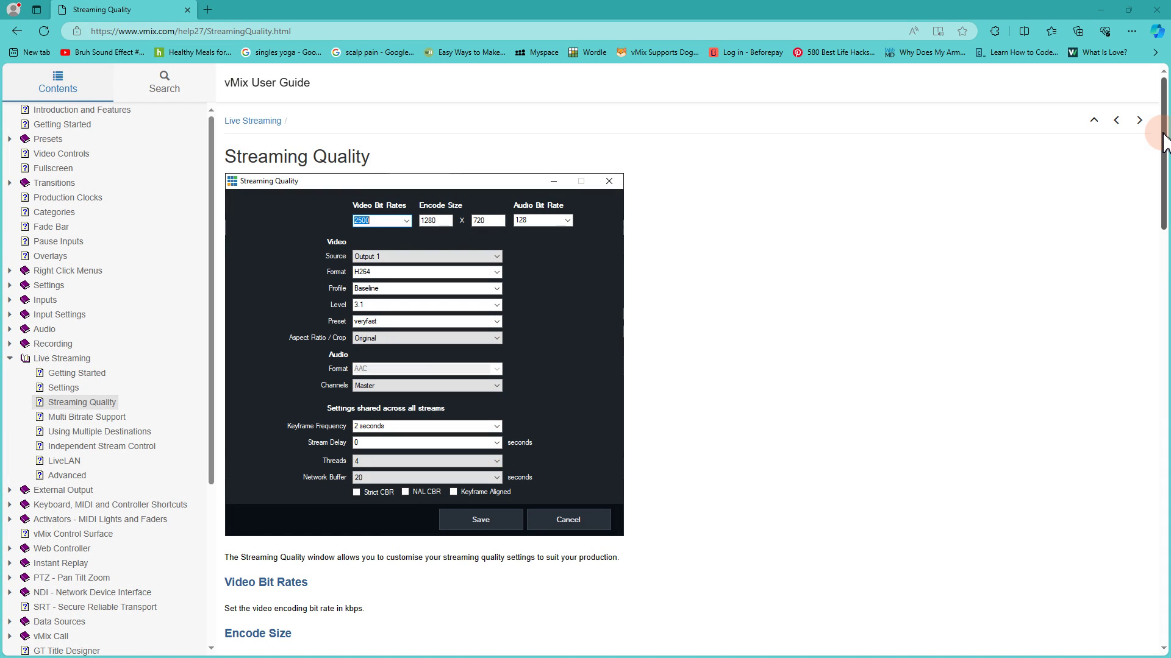
Step: Scroll the vMix guide to the Video Bit Rates, Encode Size and Audio Bit Rate sections
drag(1164, 140, 1166, 223)
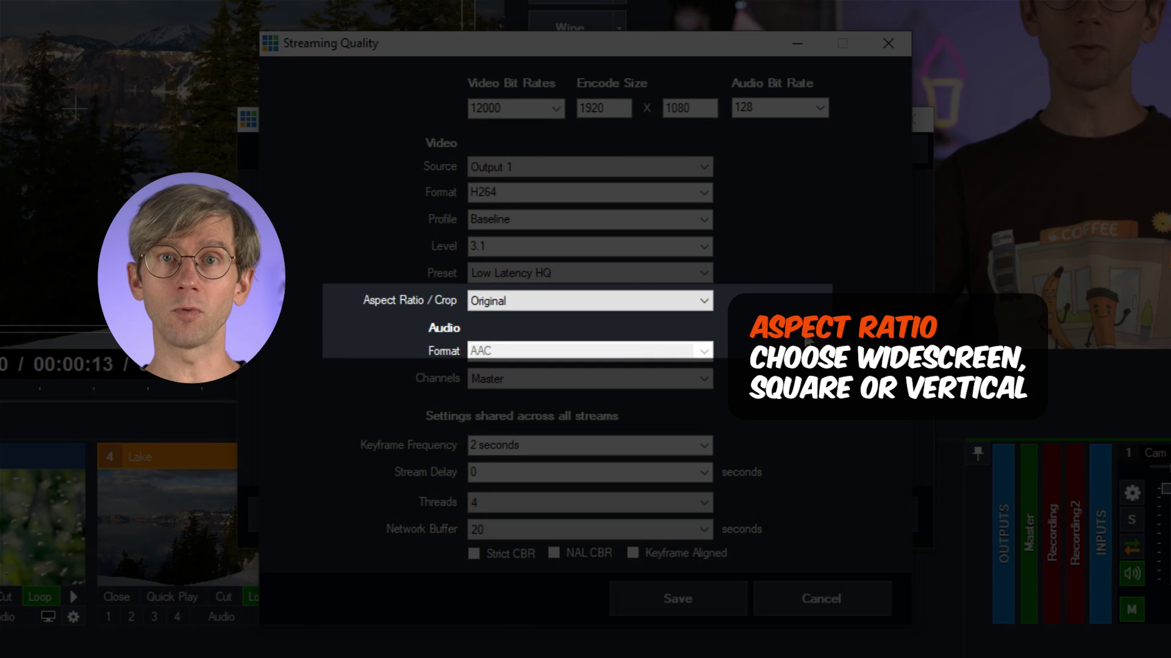
Step: Review the Aspect Ratio / Crop options (Square, Vertical) and keep Original
click(705, 301)
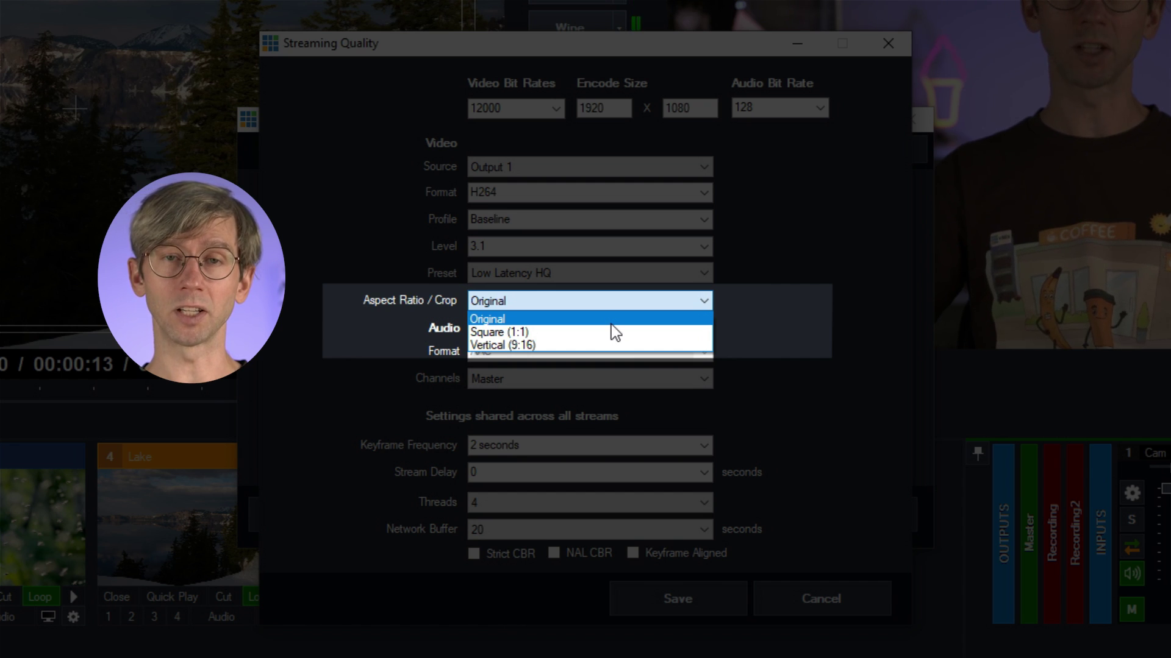
click(611, 324)
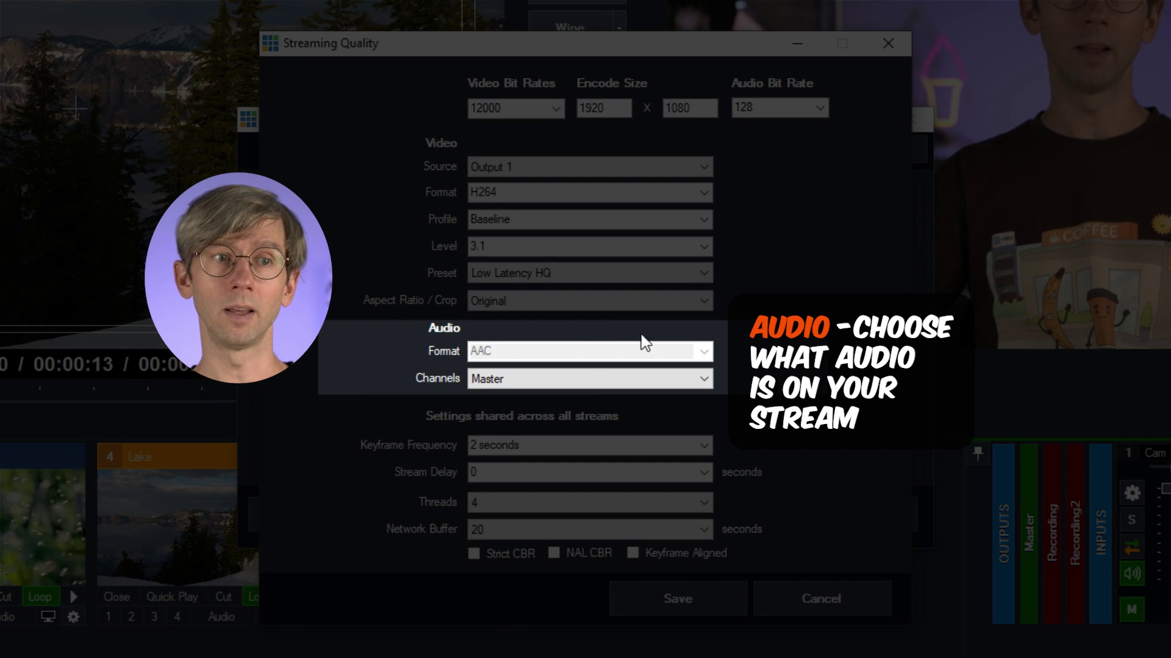
Step: Show the Audio Channels choices, from Master through the buses
click(595, 381)
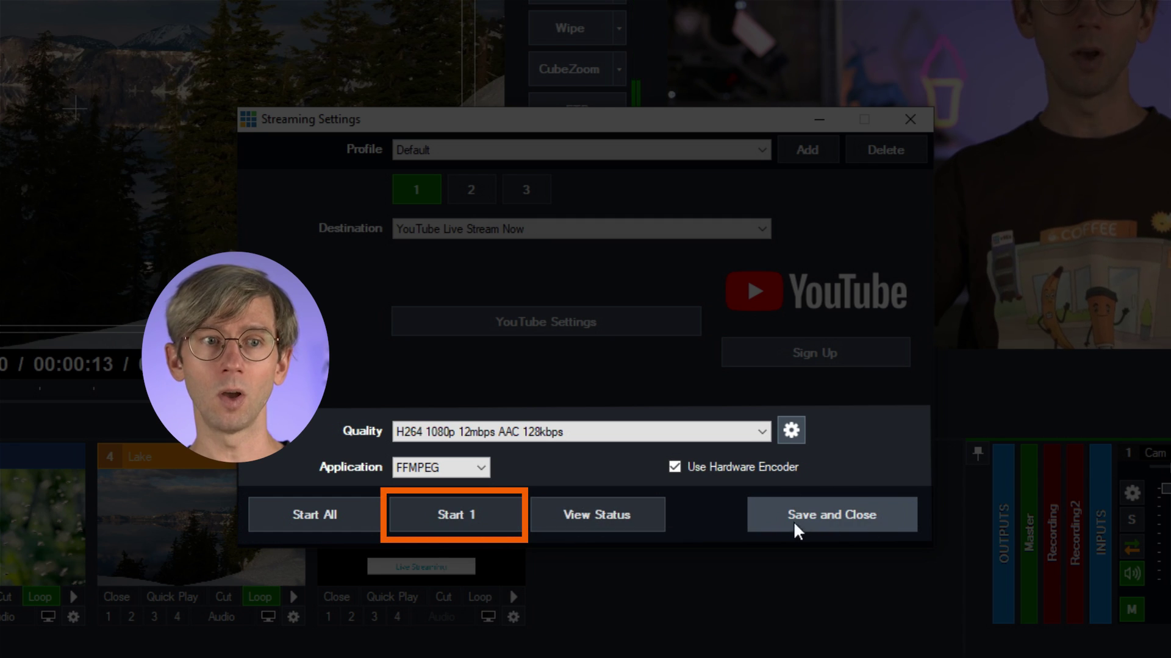
Step: Save the stream settings, then overlay the Live Streaming title and the Lake picture-in-picture on the output
click(876, 522)
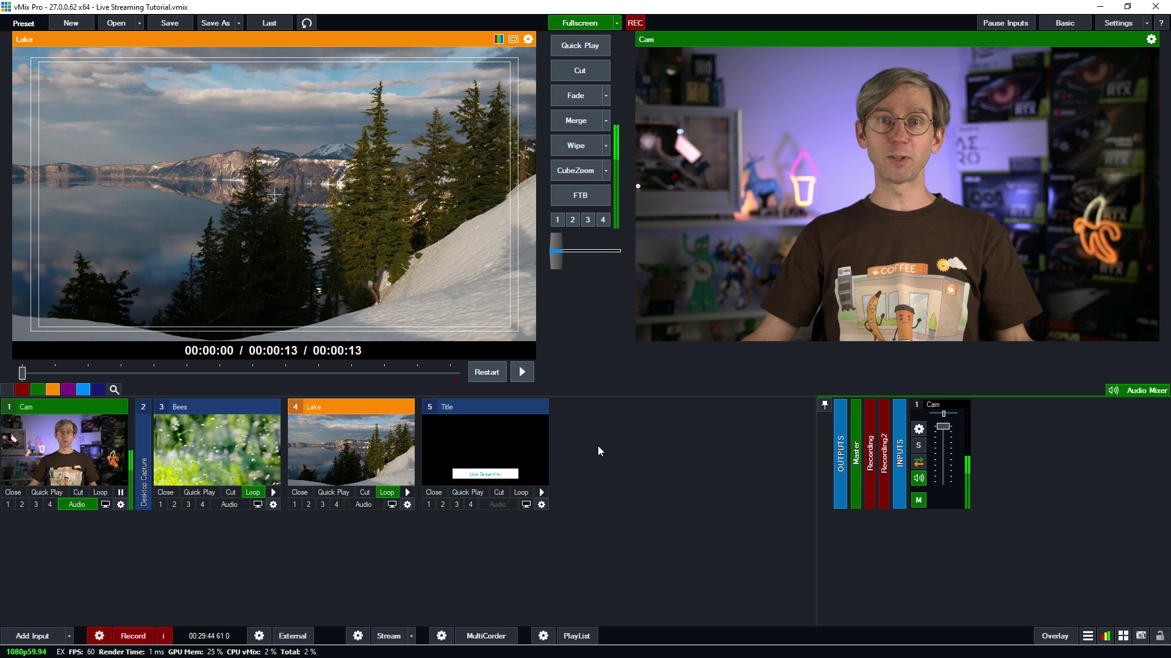
click(429, 505)
click(309, 505)
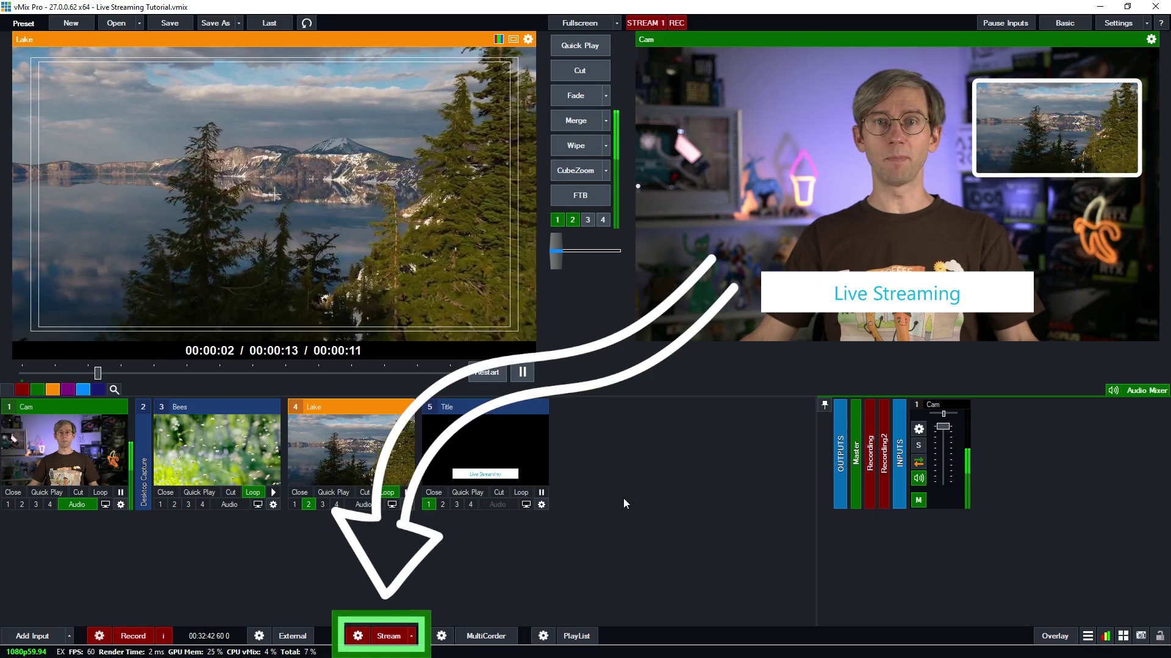
Step: Stop the YouTube stream and confirm the Stop Streaming prompt
click(388, 636)
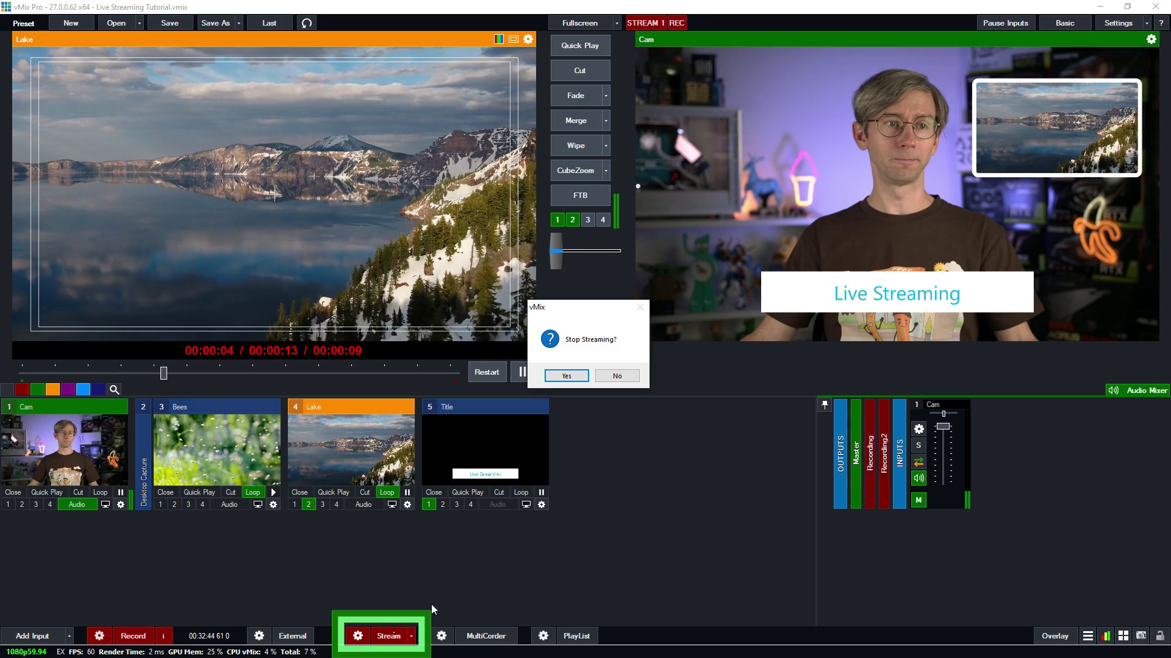
click(566, 374)
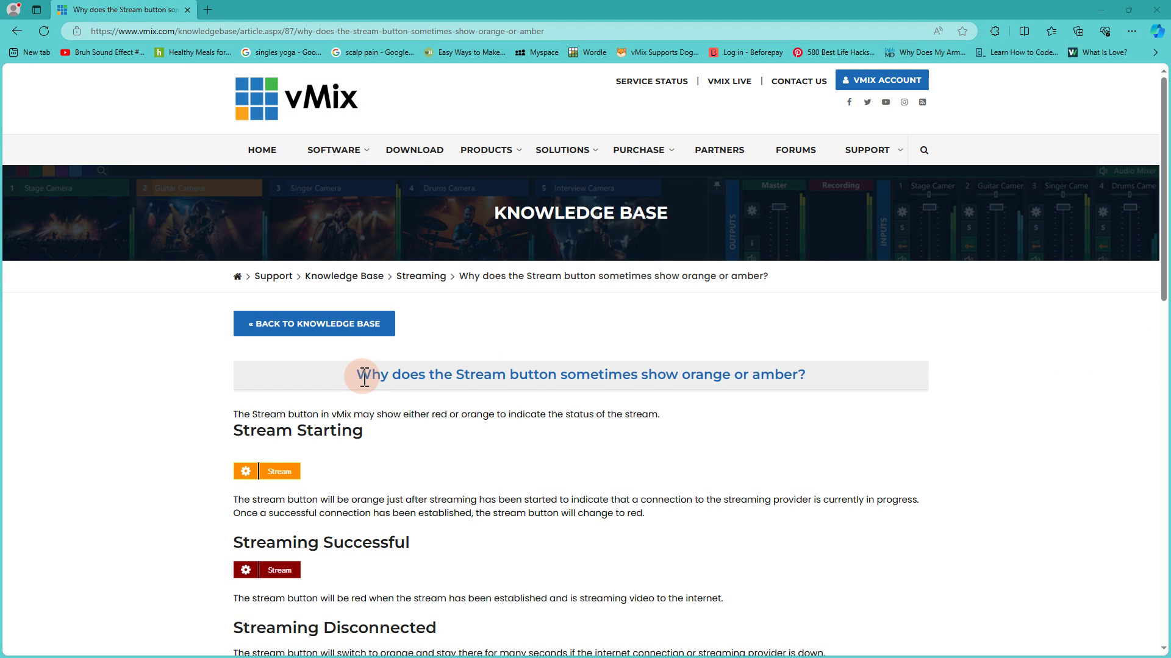
Step: Select the title of the orange stream button article and scroll down the knowledge base page
drag(464, 376, 793, 374)
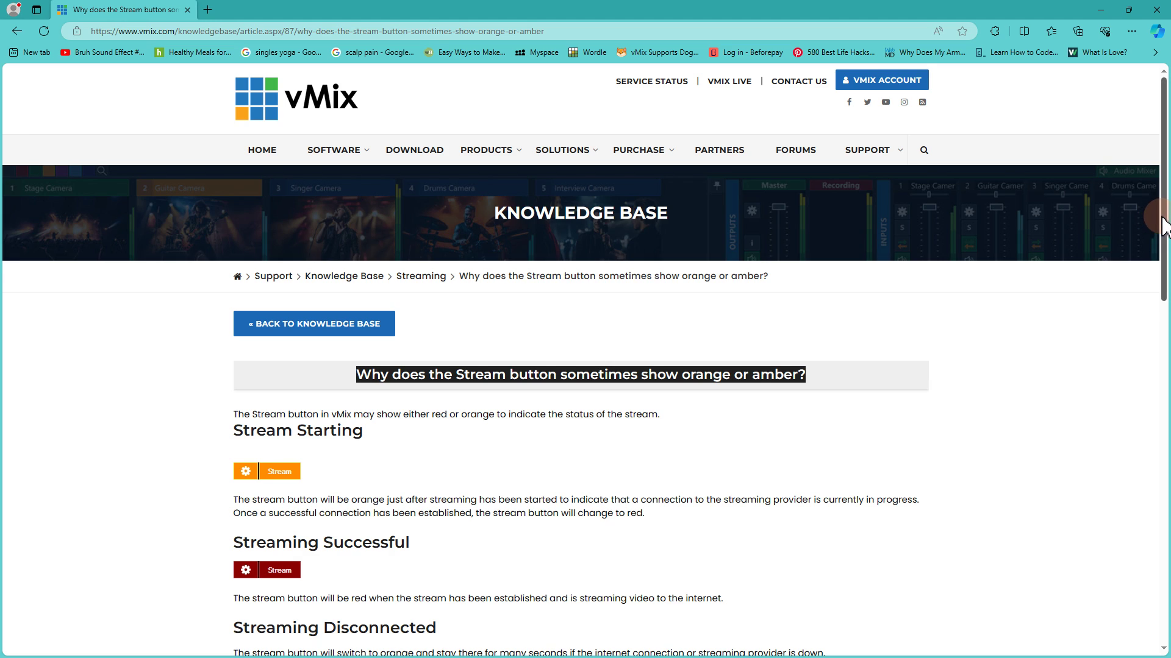
scroll(1163, 226, down, 2)
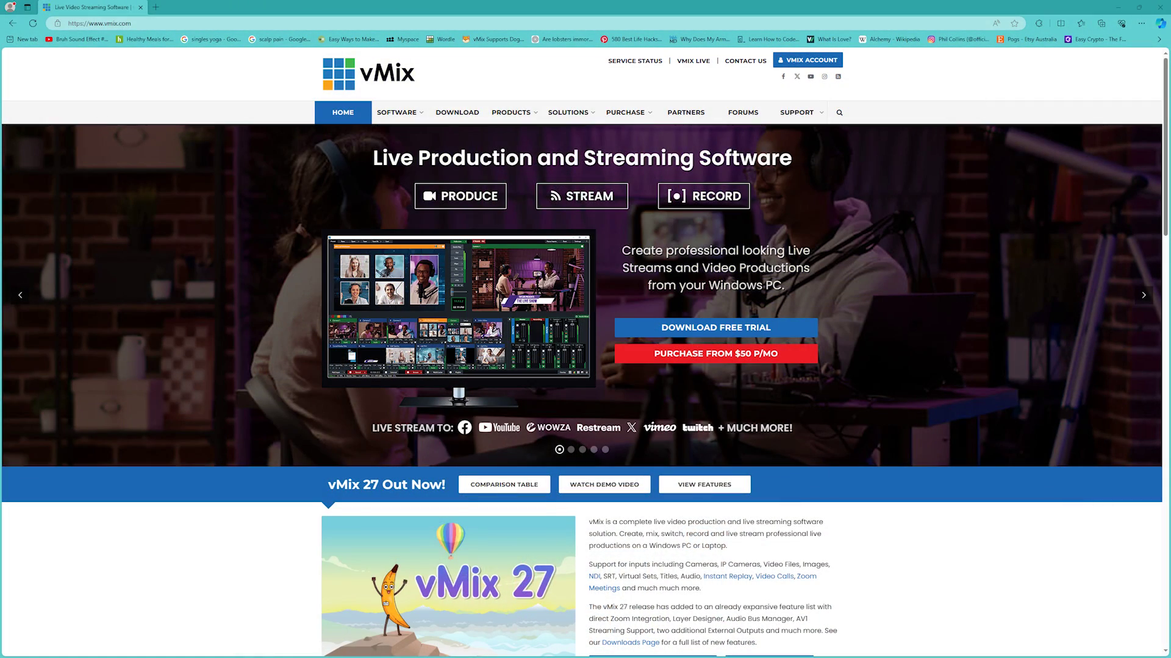
Step: Go to the Email Support page from the SUPPORT menu and scroll down to its form
mouse_move(807, 121)
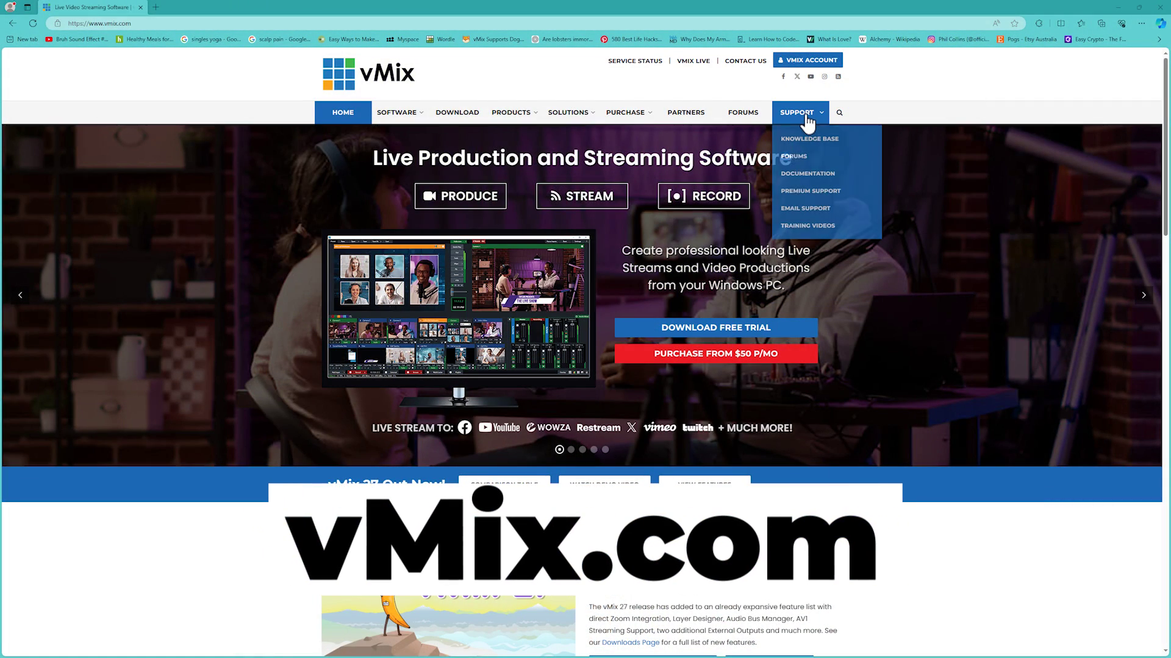
click(805, 207)
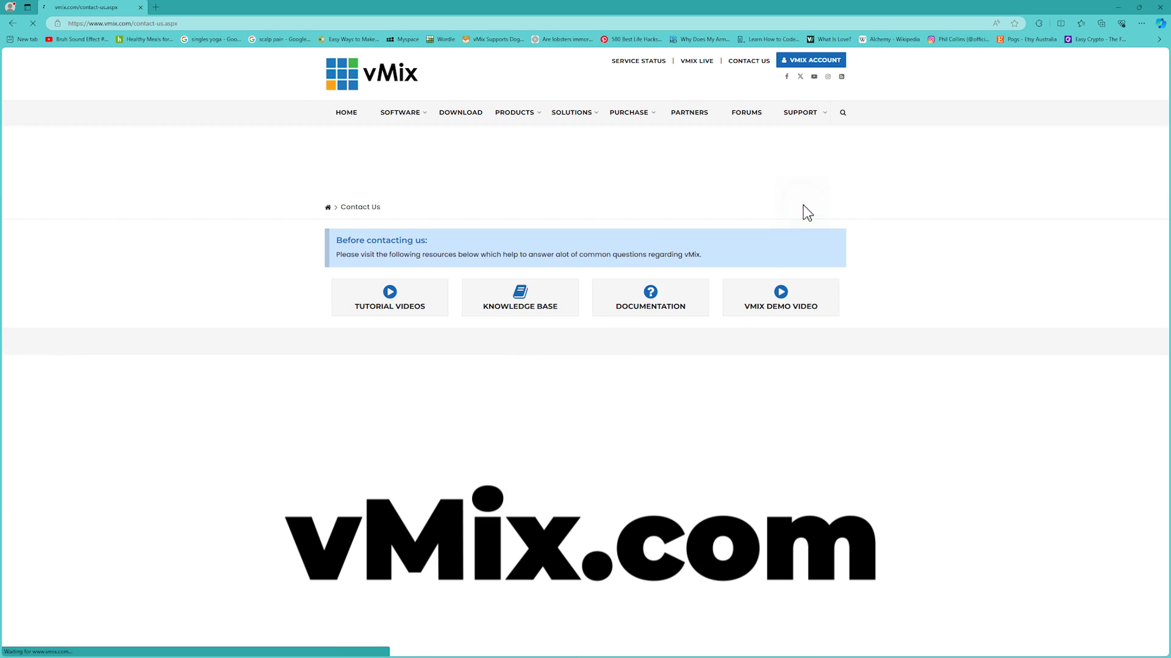
scroll(482, 343, down, 3)
Step: Enter the contact's full name in the form and advance to the Subject field
click(439, 328)
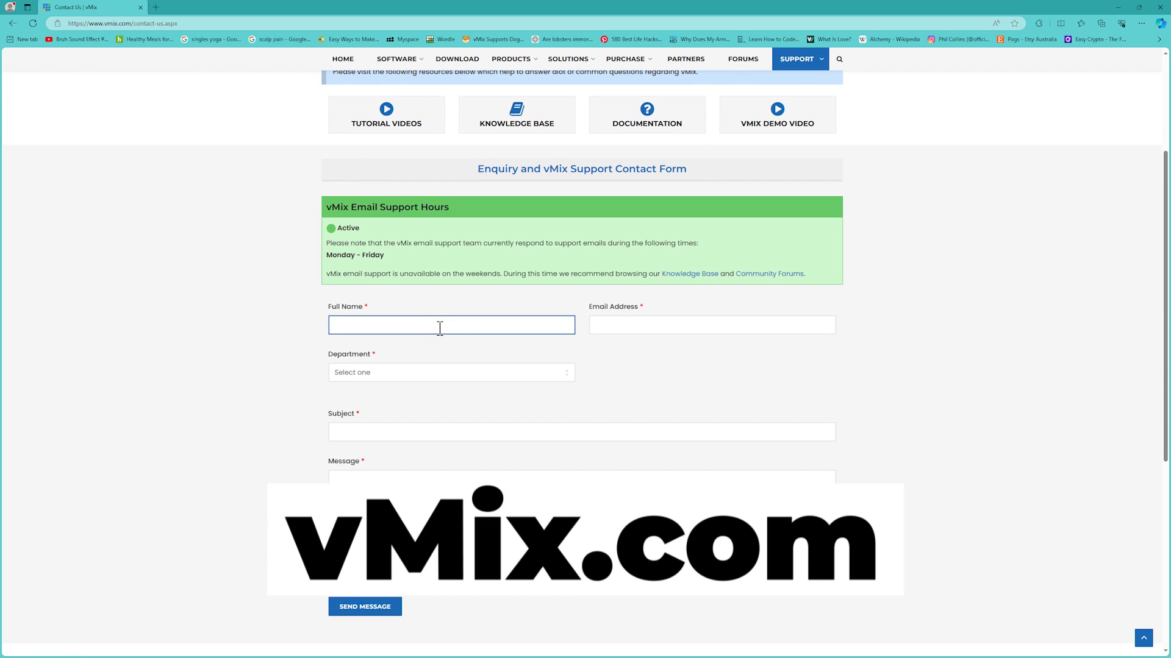
key(Tab)
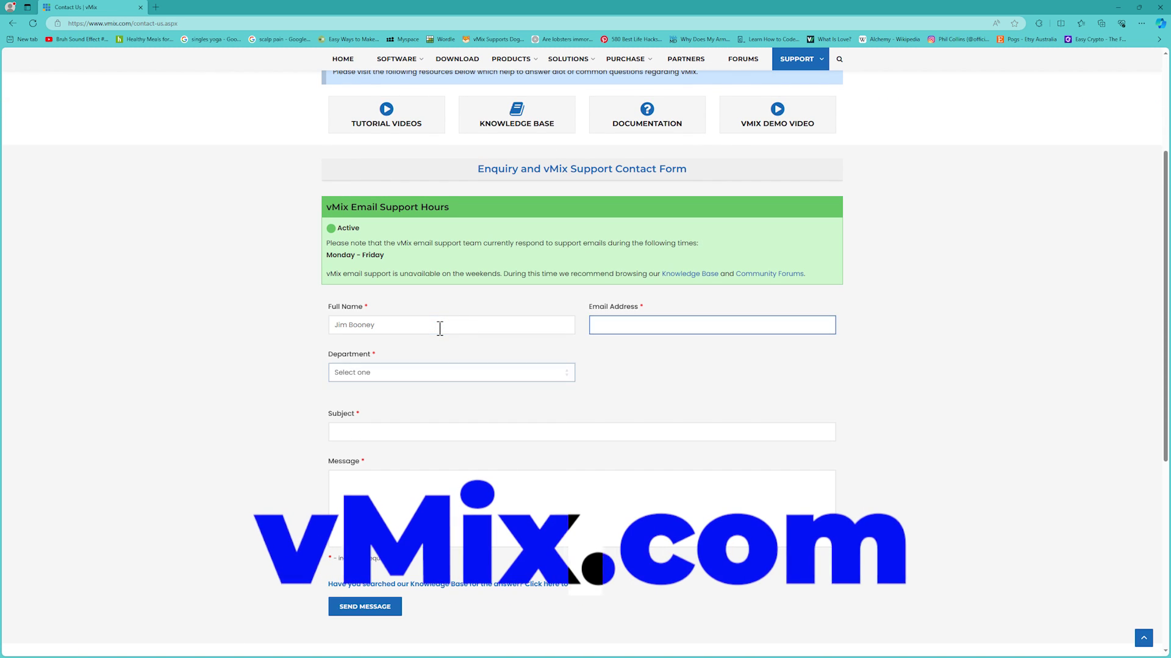
key(Tab)
key(Tab)
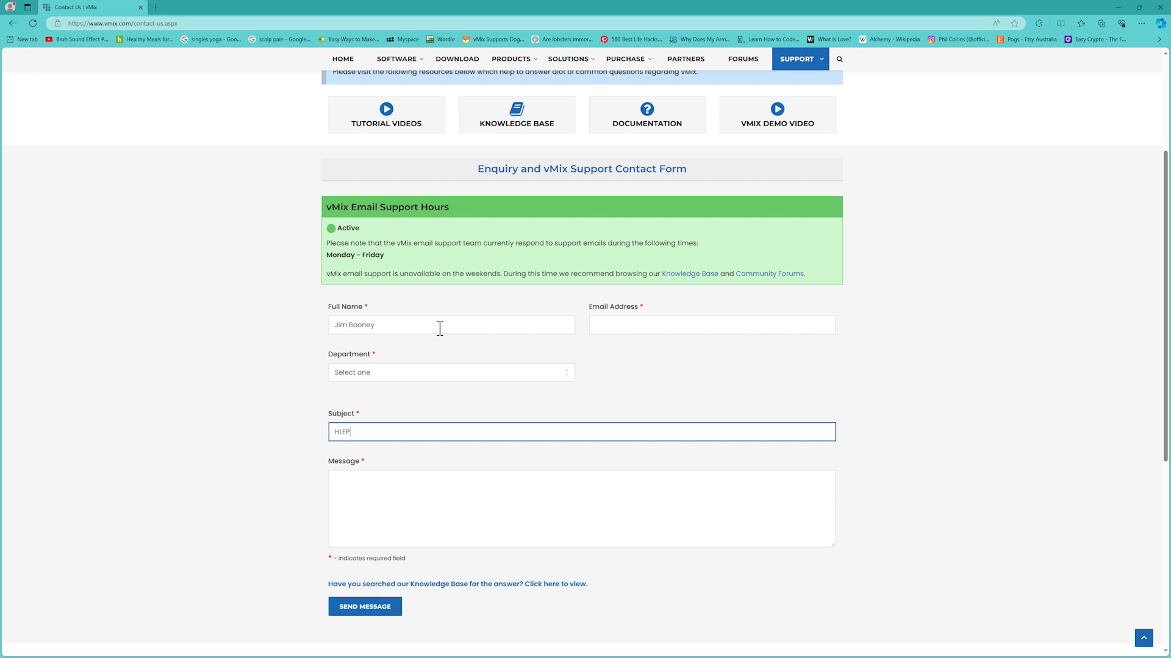